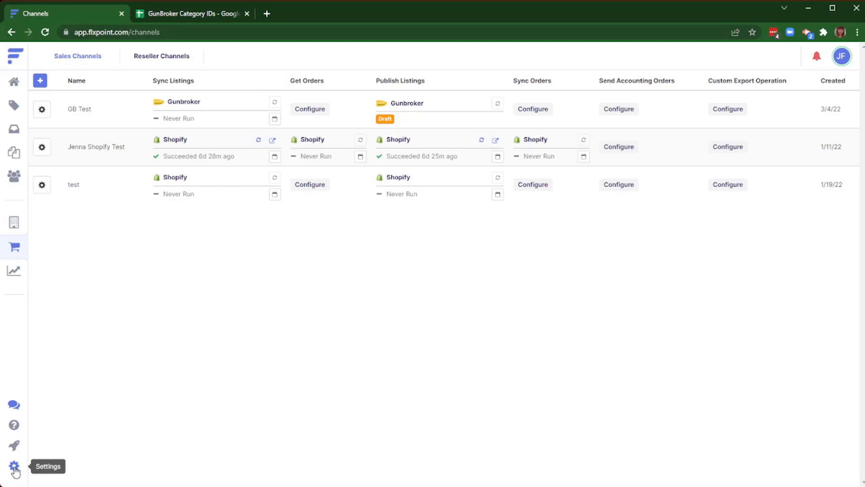
- Open the mapping set Gunbroker Mapping A in the account's mapping settings
left_click(14, 469)
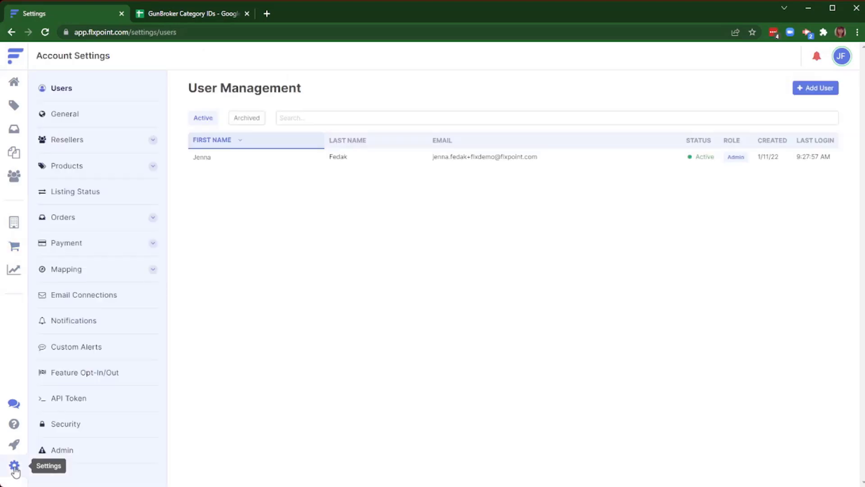
left_click(105, 275)
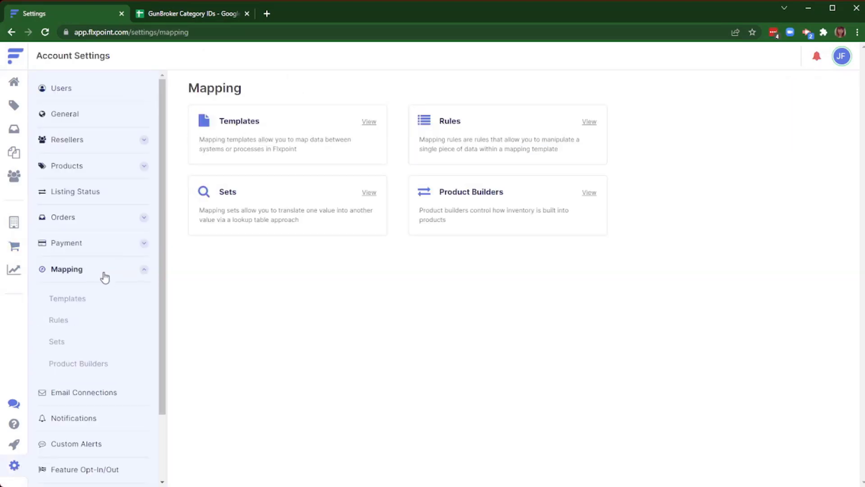
left_click(67, 344)
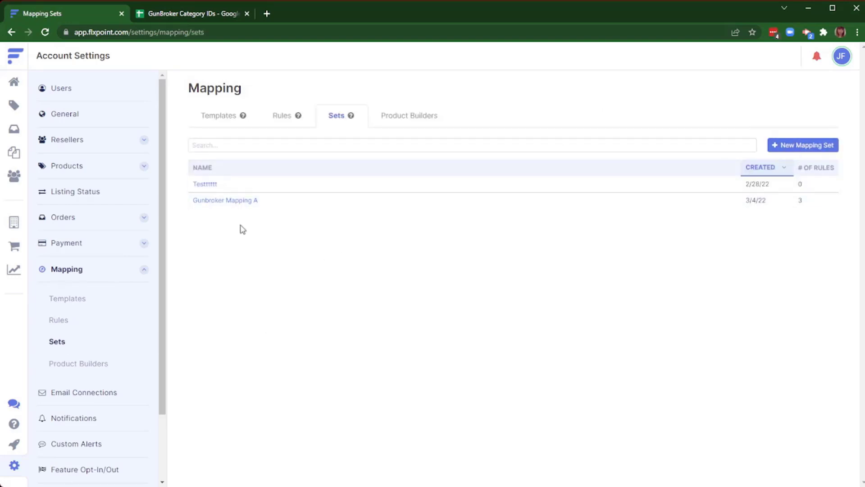
left_click(222, 201)
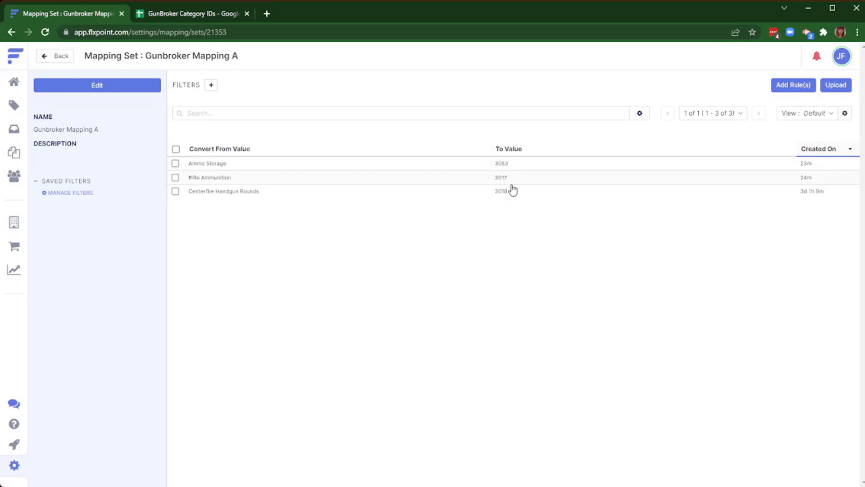
- Look up the Shotgun Shells ID in the GunBroker Category IDs sheet and save a mapping rule converting Shotgun Shells to 3019
left_click(783, 89)
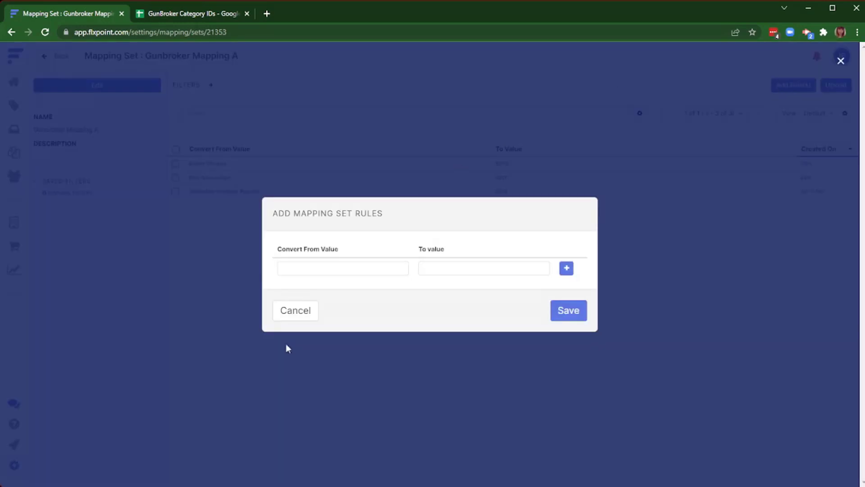
left_click(322, 269)
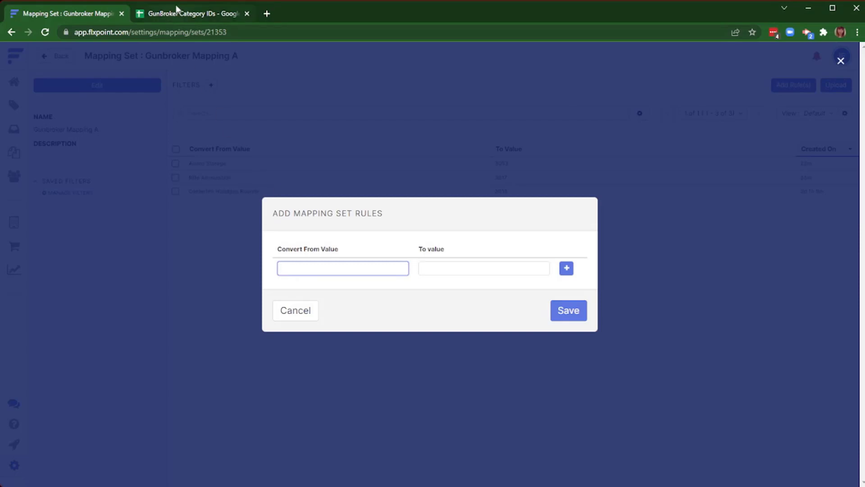
left_click(190, 14)
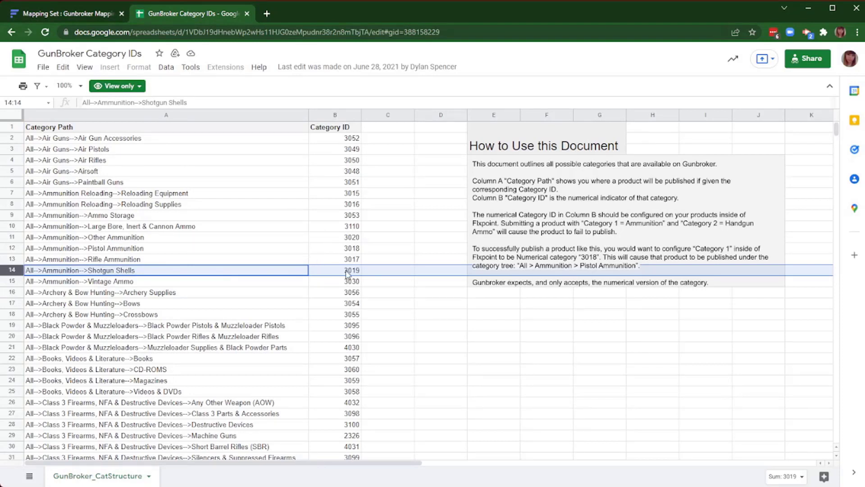
left_click(80, 14)
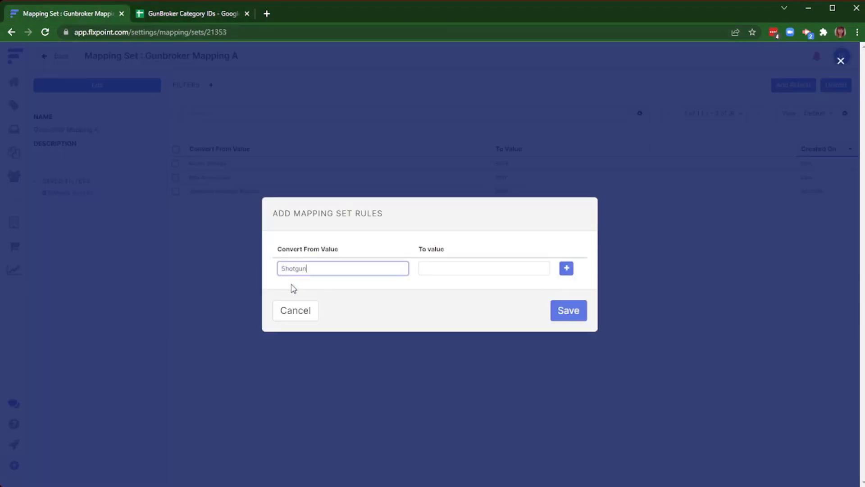
key("Tab")
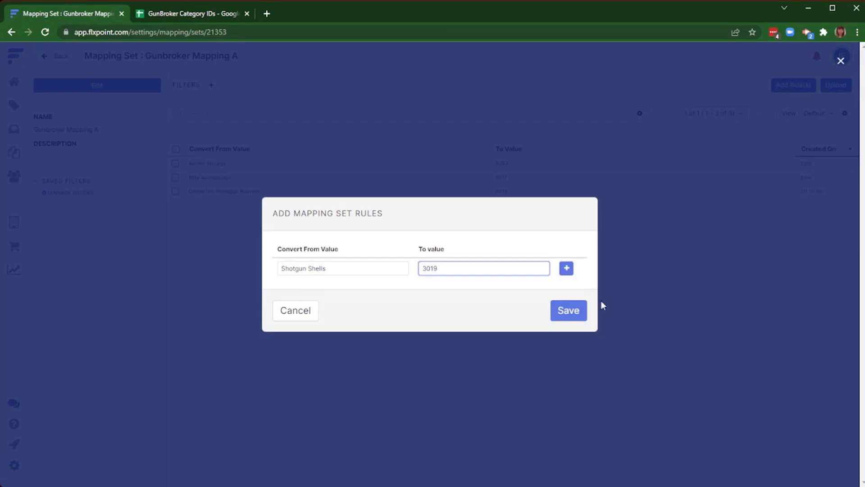
left_click(569, 310)
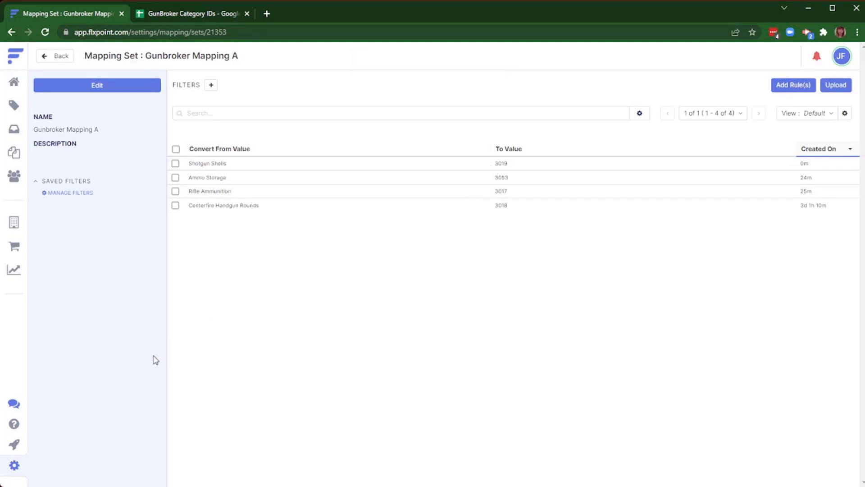
- Edit the GB Test channel's Gunbroker Publish Listings integration, saving the connection and settings stages to reach the mapping template stage
left_click(15, 247)
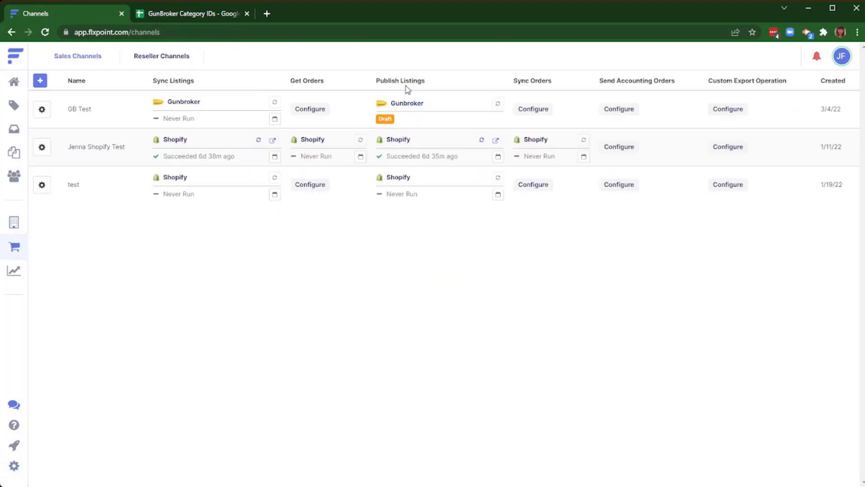
left_click(407, 105)
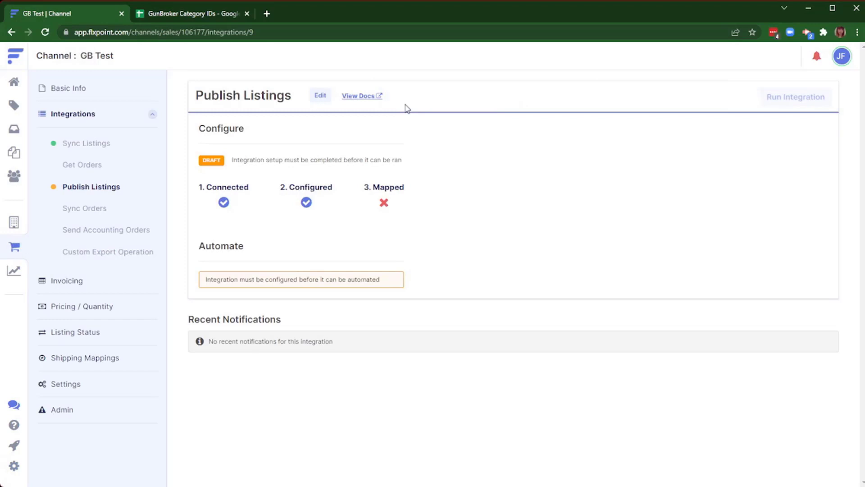
left_click(319, 97)
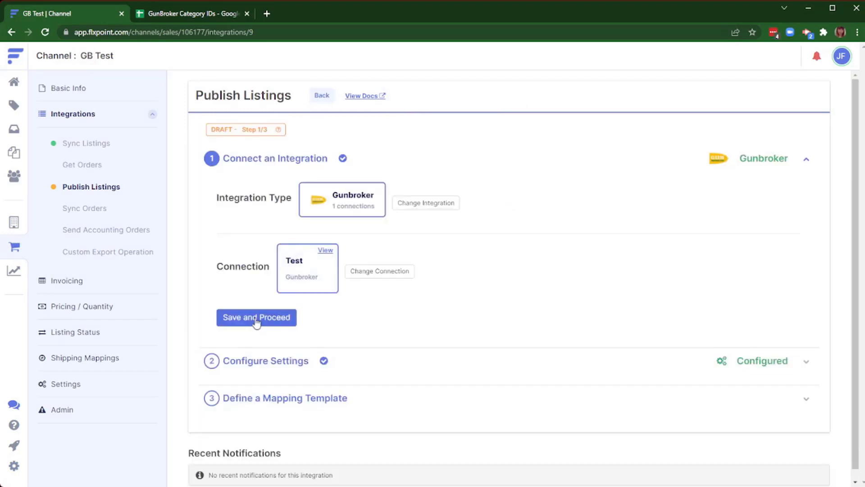
left_click(257, 318)
scroll(212, 322, "down", 15)
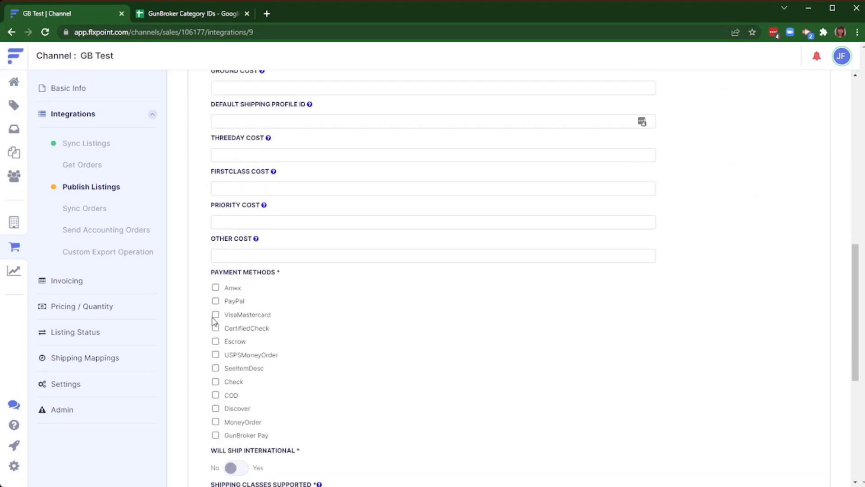
left_click(246, 341)
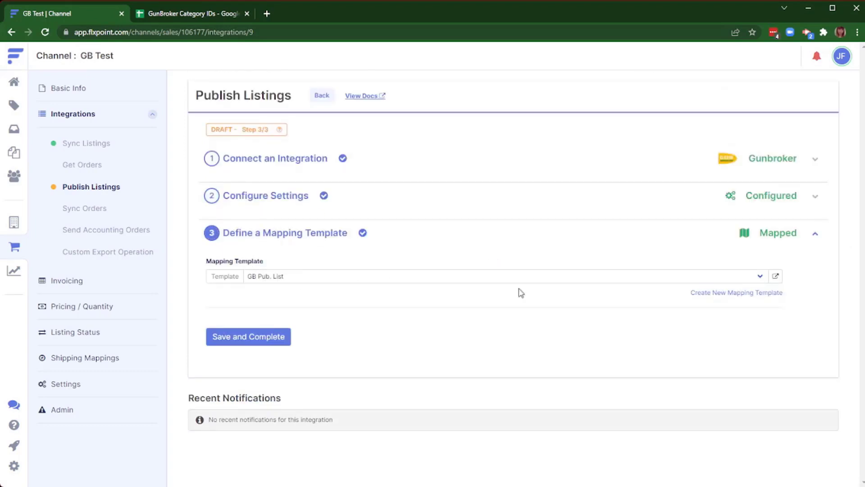
- In the GB Pub. List template, map CATEGORYID from Category 2 through Gunbroker Mapping A, save it, and complete the Publish Listings setup
left_click(776, 277)
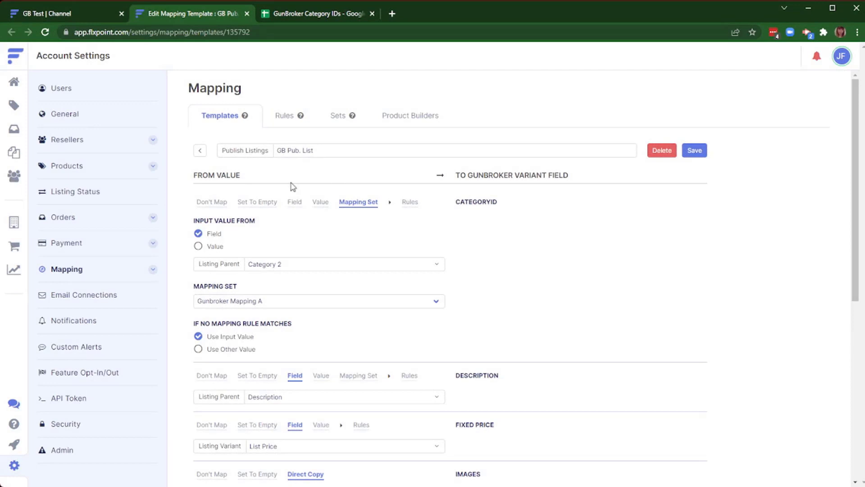
left_click(294, 202)
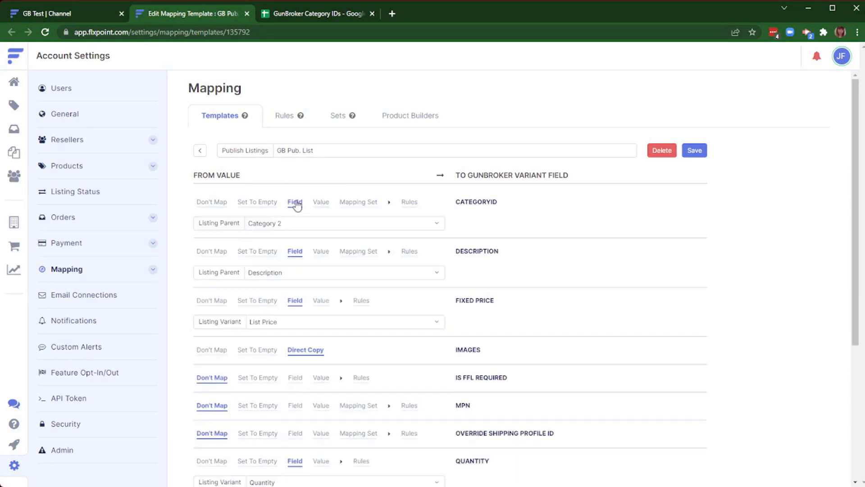
left_click(349, 203)
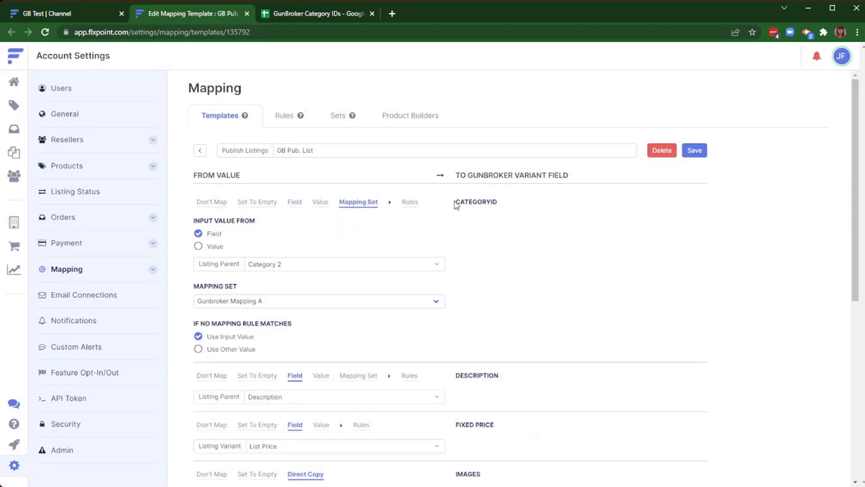
left_click_drag(455, 202, 503, 202)
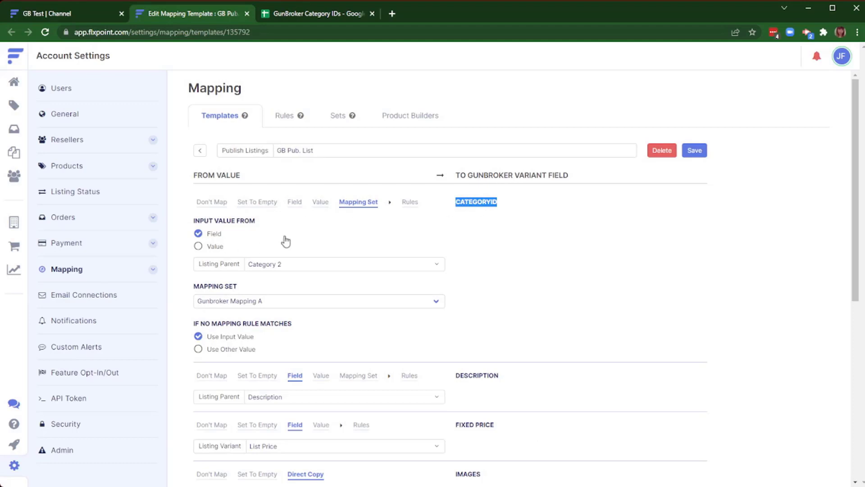
left_click(634, 289)
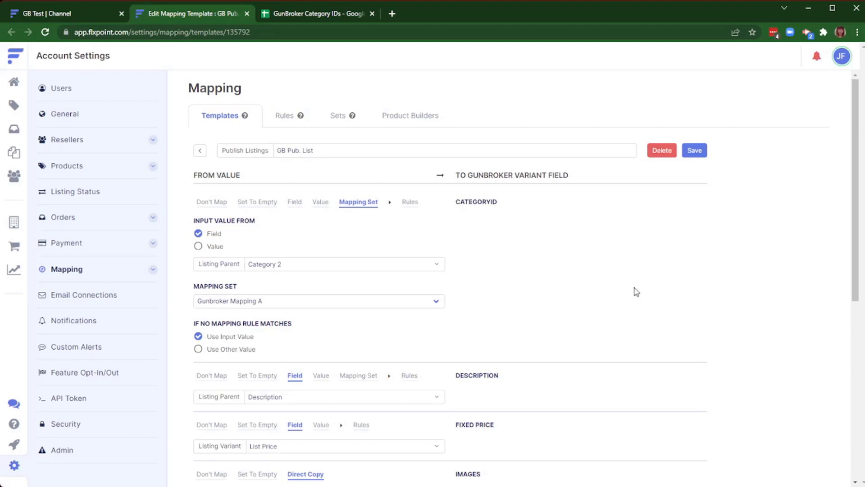
left_click(692, 155)
left_click(51, 14)
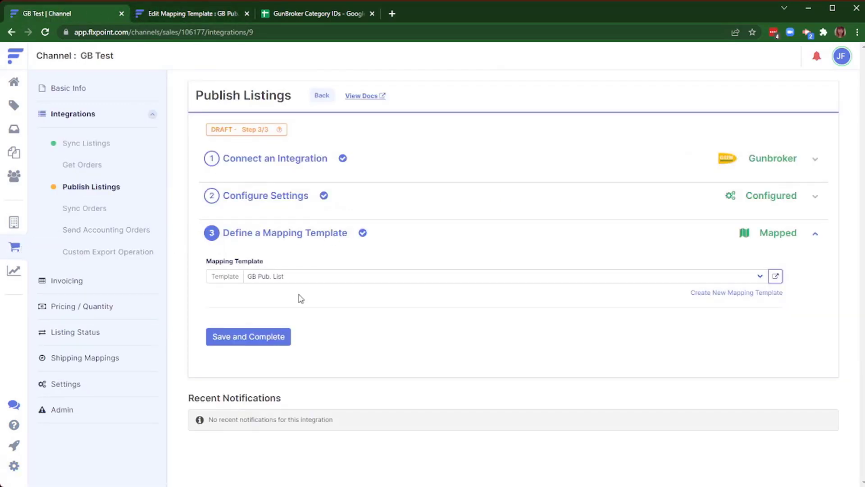
left_click(270, 343)
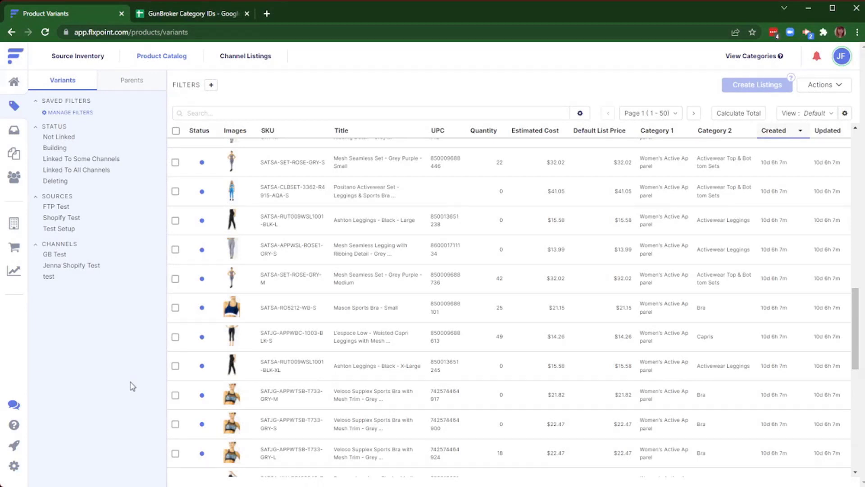
- Rename the Ammunition subcategory Other Ammunition as "Other Ammunition || 3020" using its ID from the GunBroker sheet, save, and check the result
left_click(750, 59)
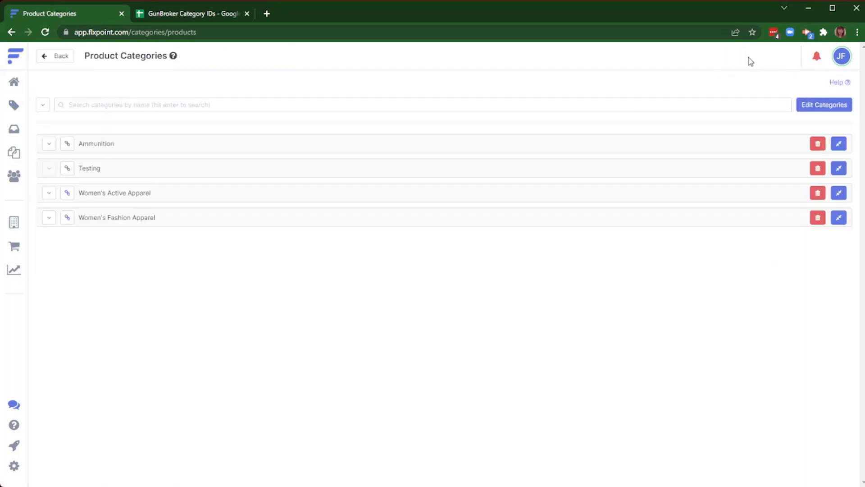
left_click(833, 106)
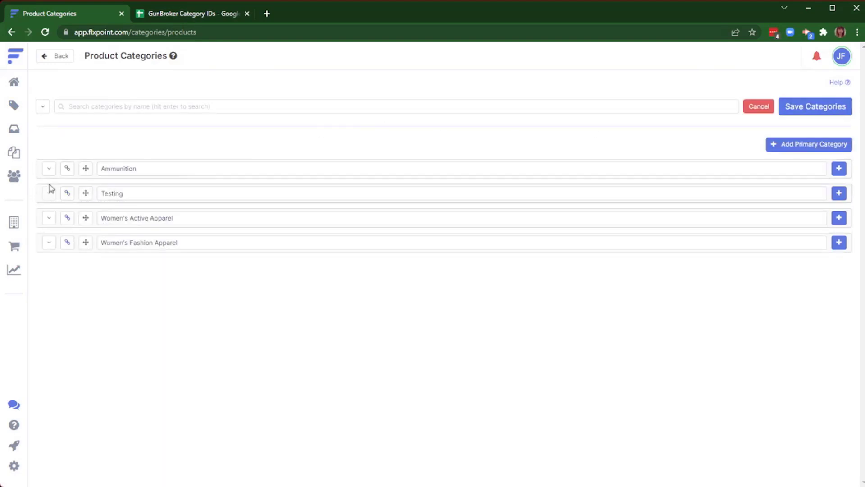
left_click(50, 170)
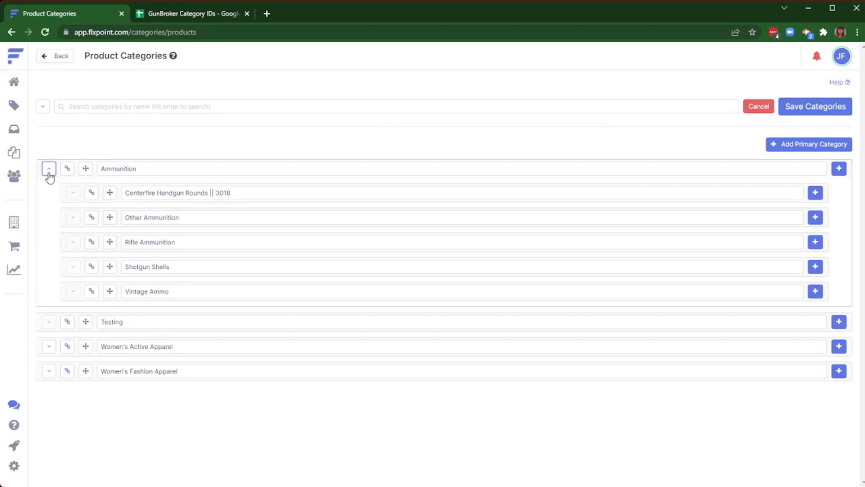
left_click(212, 218)
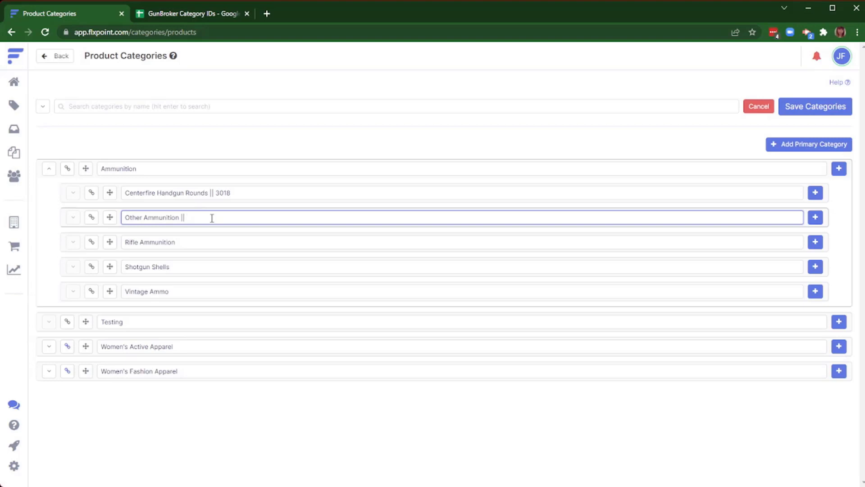
left_click(161, 14)
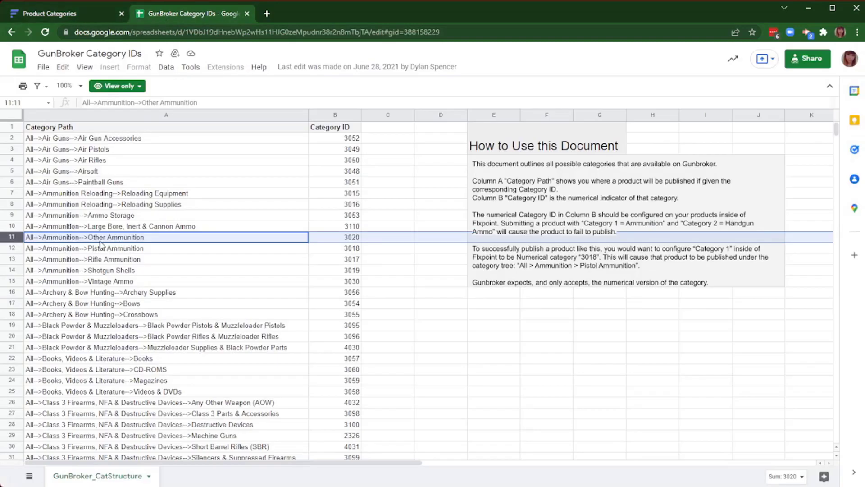
left_click(86, 13)
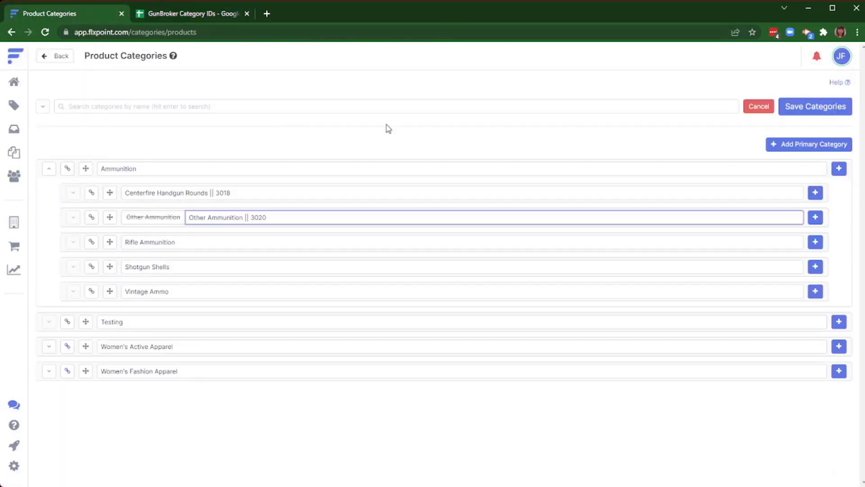
left_click(809, 113)
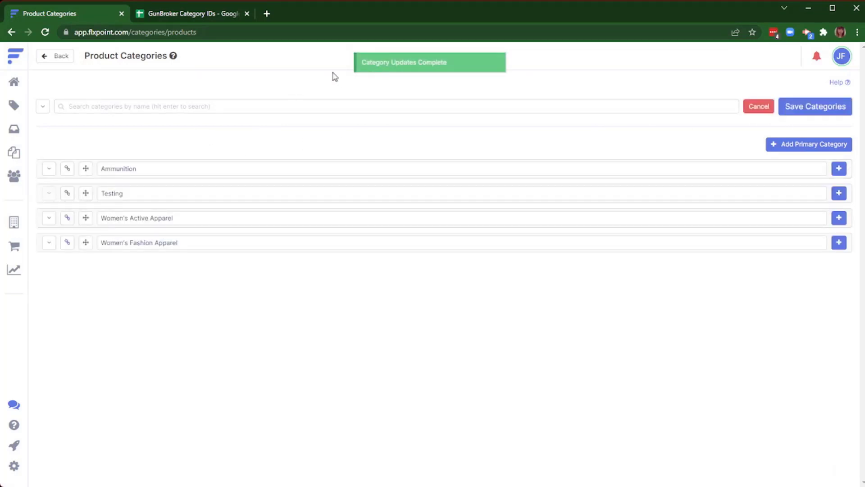
left_click(49, 169)
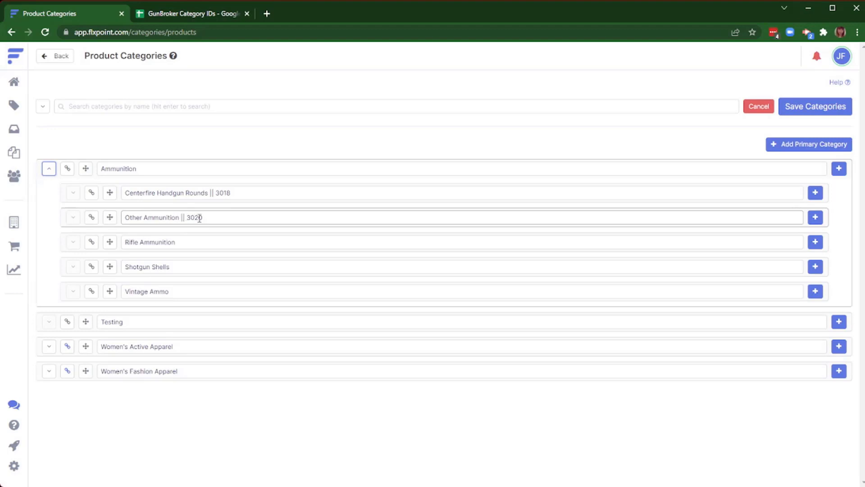
- Reopen the GB Test channel's Gunbroker Publish Listings integration for editing and save its settings to return to the mapping template stage
left_click(18, 254)
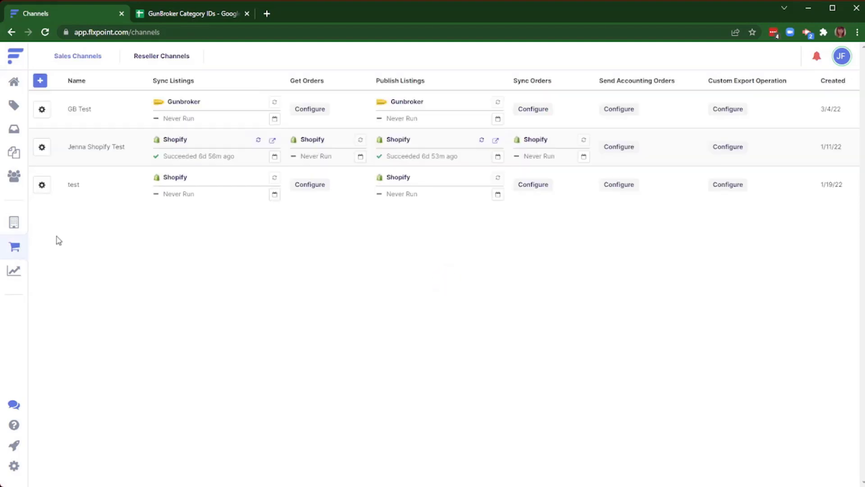
left_click(408, 102)
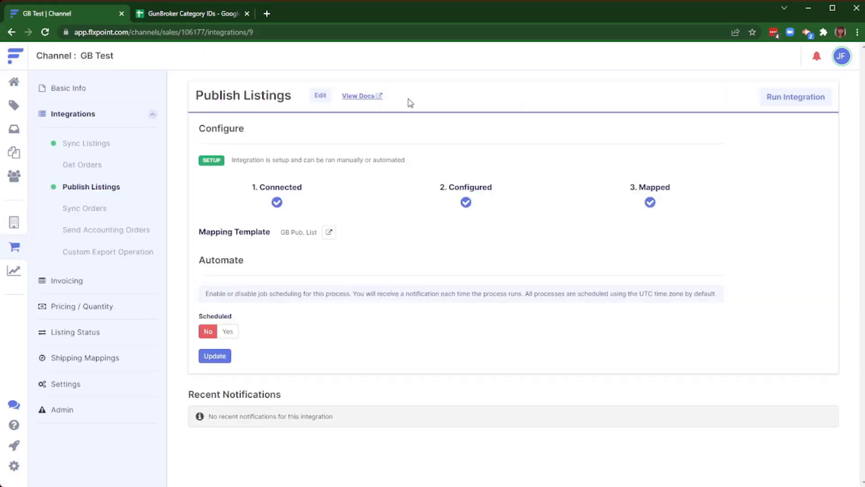
left_click(319, 96)
left_click(259, 297)
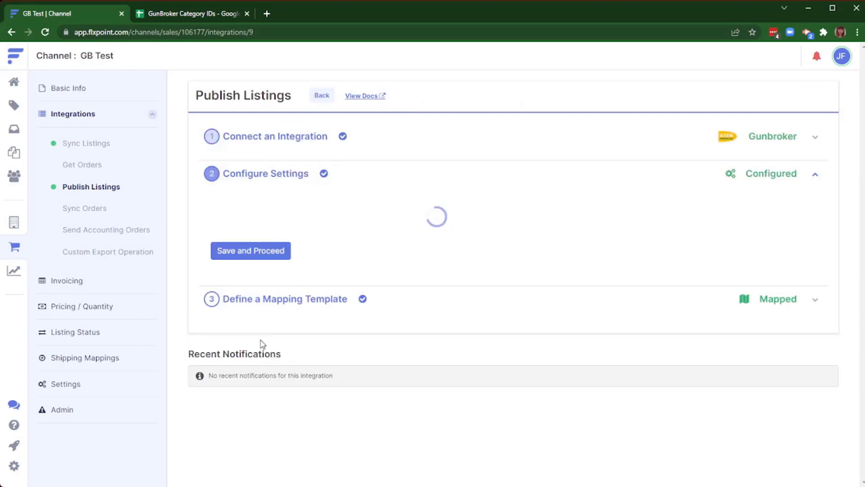
scroll(253, 322, "down", 4)
scroll(252, 322, "down", 10)
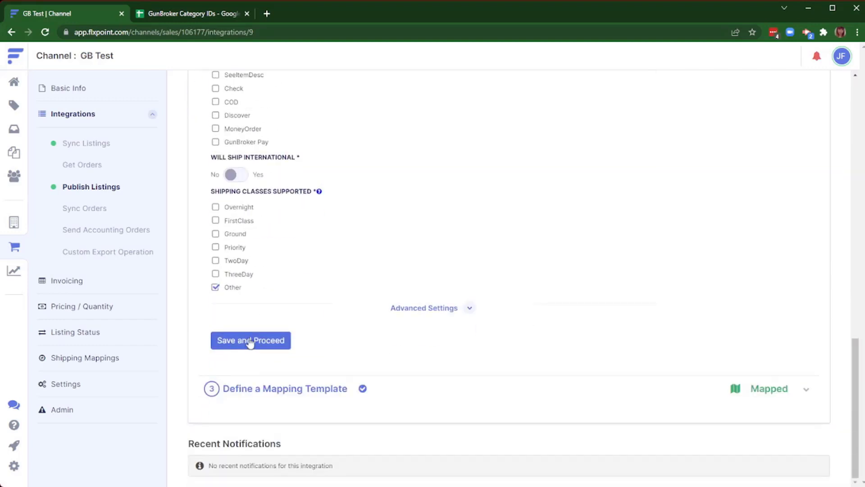
left_click(249, 339)
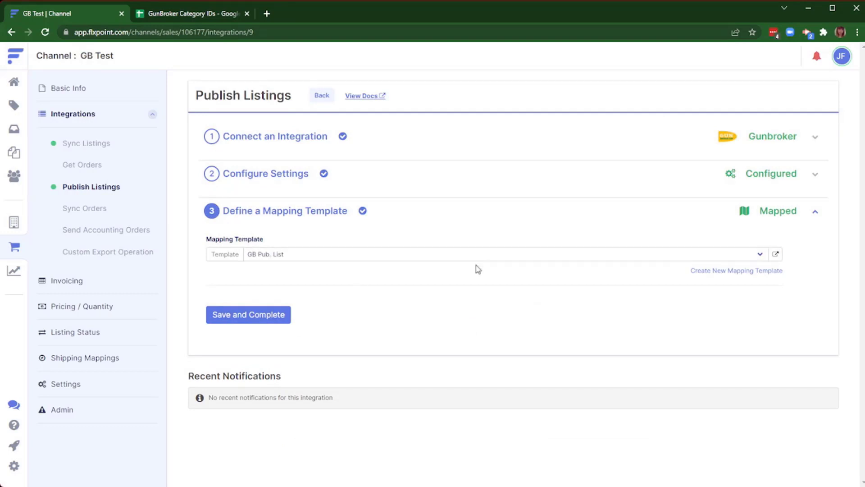
- Create a new mapping template for Publish Listings, open it, and map CATEGORYID from the Category 2 field with rules enabled
left_click(730, 271)
left_click(778, 253)
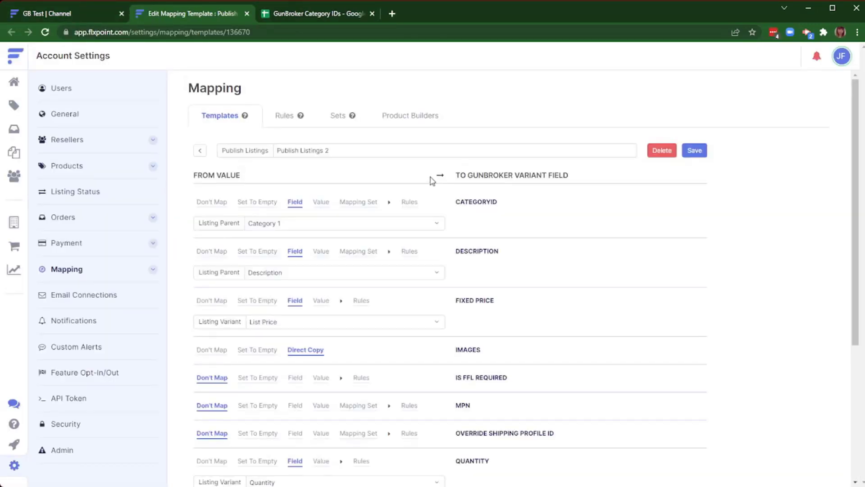
left_click(409, 203)
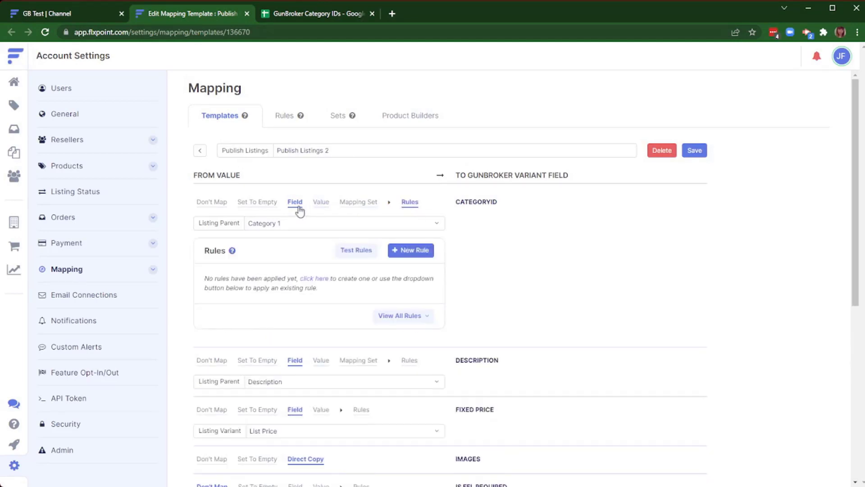
left_click(300, 223)
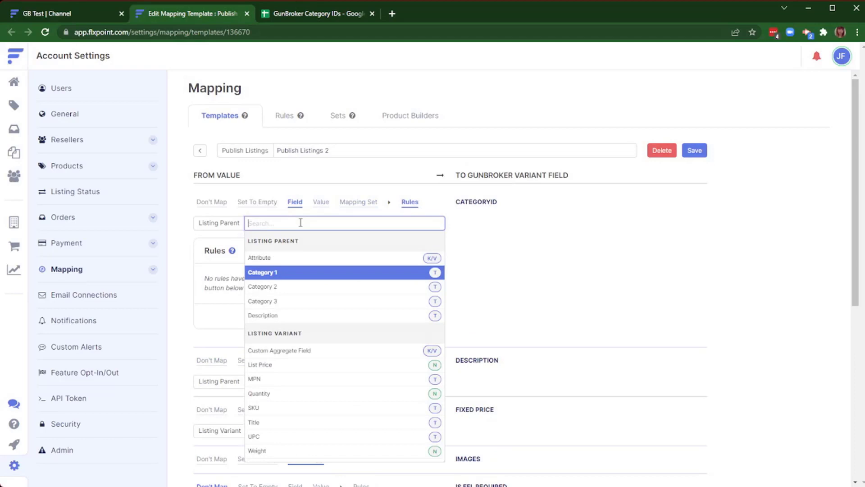
left_click(283, 288)
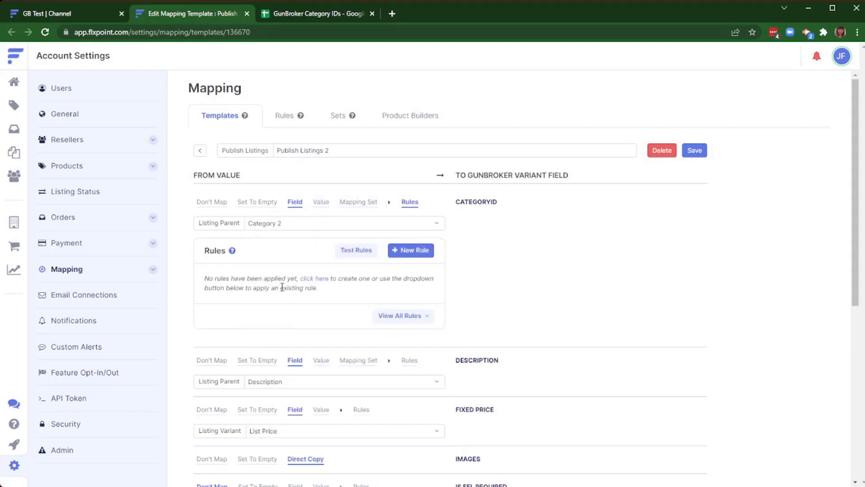
- Create a new Conditional rule with String input type for the CATEGORYID mapping, keeping the default rule name
left_click(413, 250)
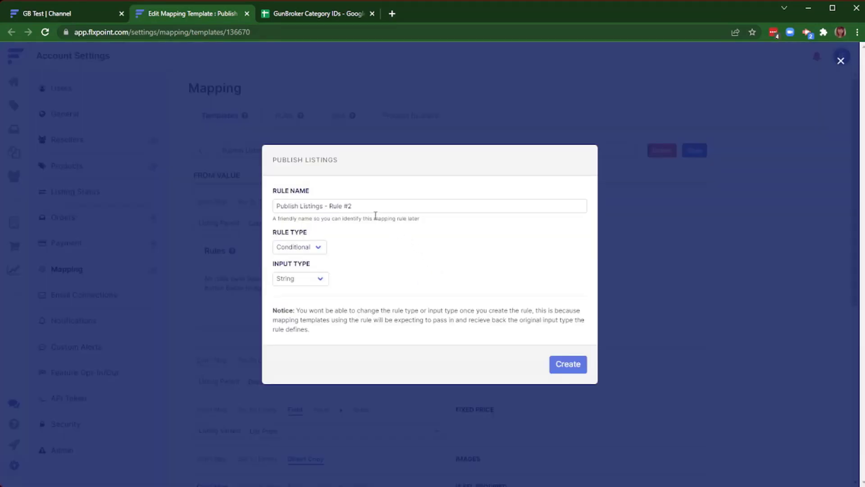
triple_click(374, 205)
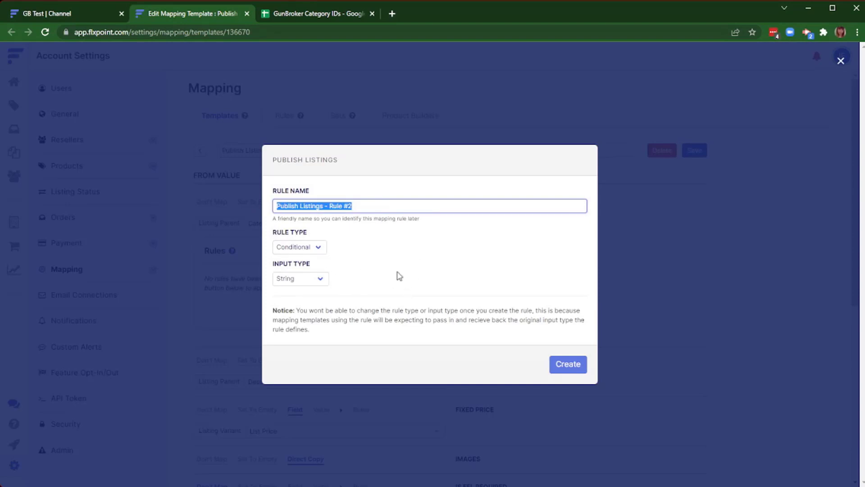
left_click(554, 357)
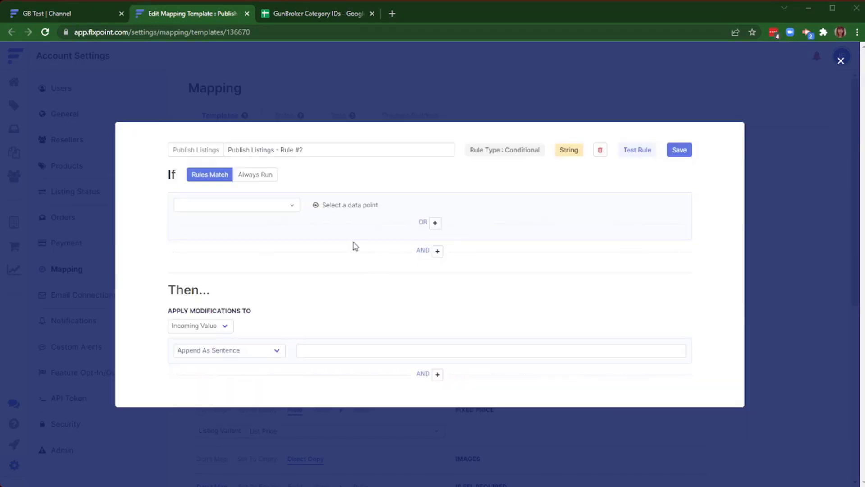
- Set the rule's condition to match when the listing parent's Category 2 contains "||"
left_click(260, 205)
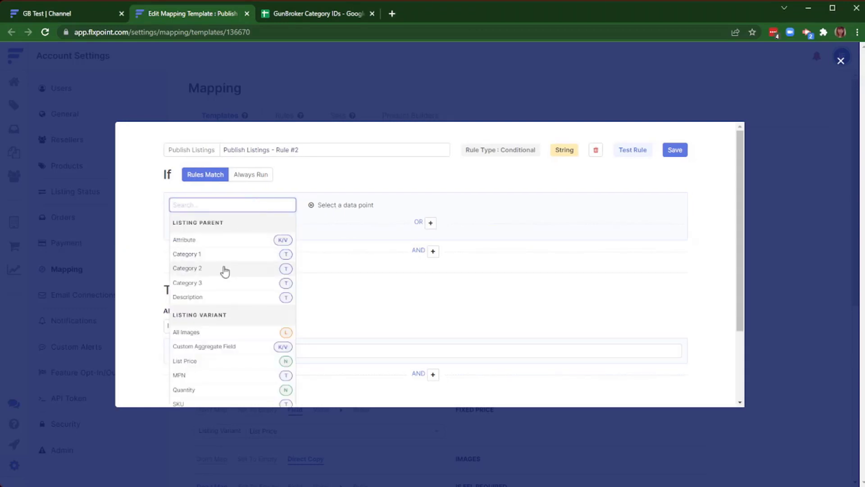
left_click(224, 269)
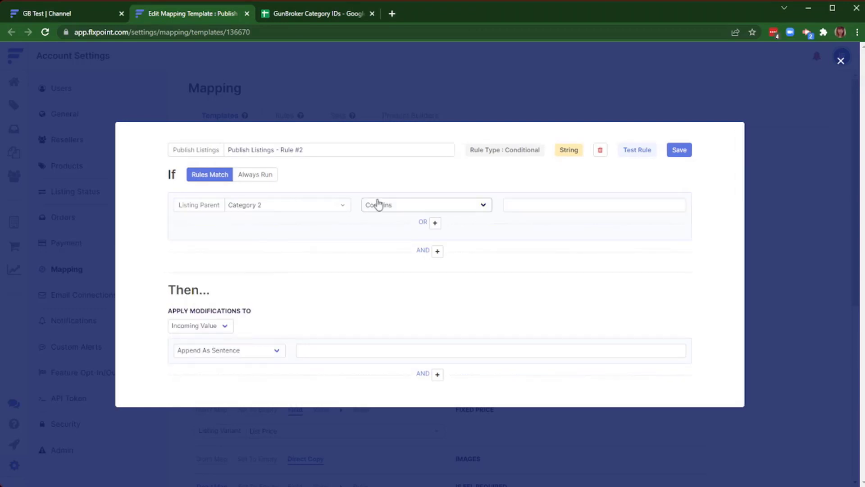
left_click(588, 204)
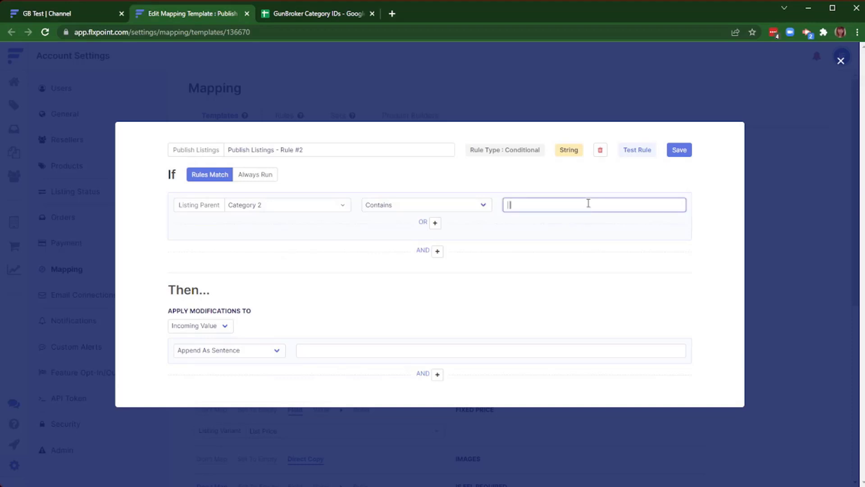
- Make the rule split the incoming value by "||", choose which part of the split to use, and save the rule
left_click(240, 358)
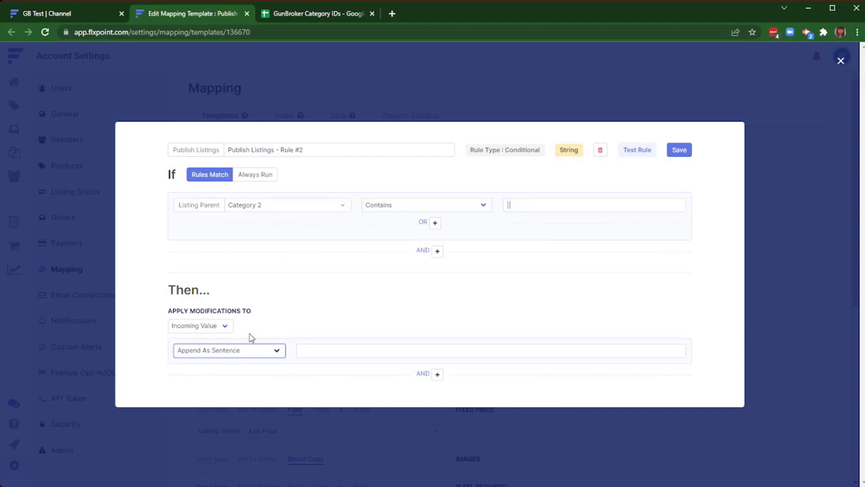
left_click(204, 337)
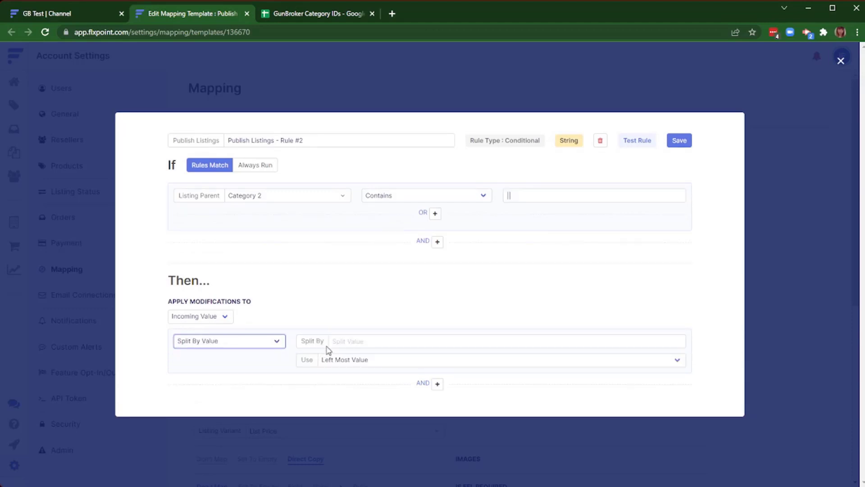
left_click(339, 338)
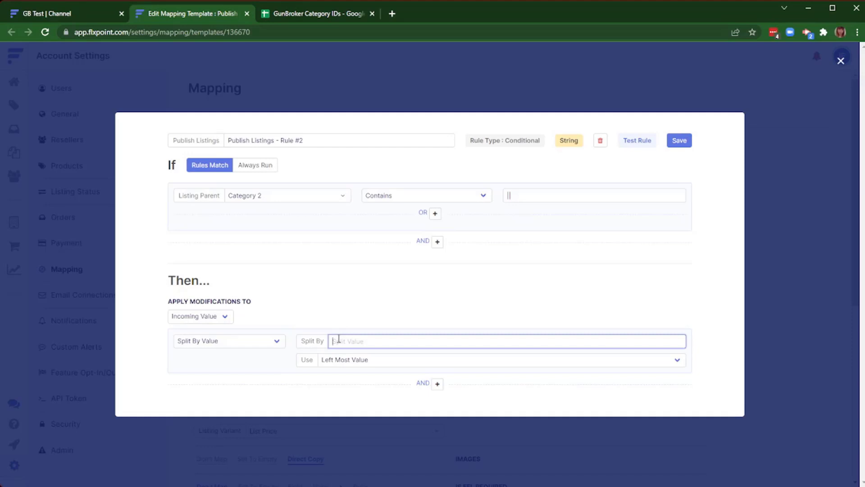
type("||")
left_click(334, 360)
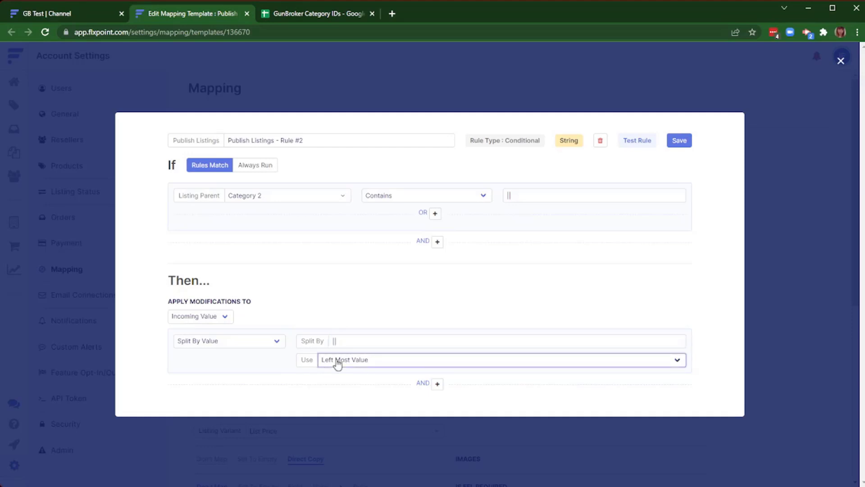
left_click(343, 384)
left_click(680, 144)
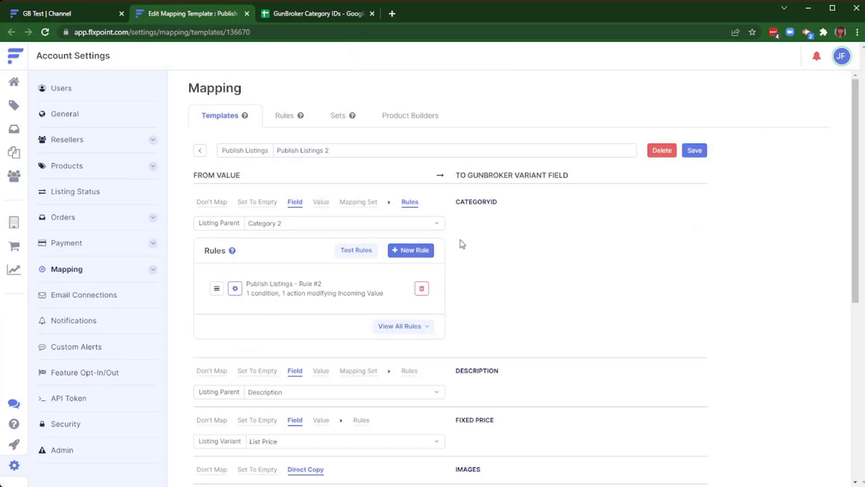
- Go back to the product categories from the GB Test channel and expand Ammunition to review its subcategories
left_click(68, 15)
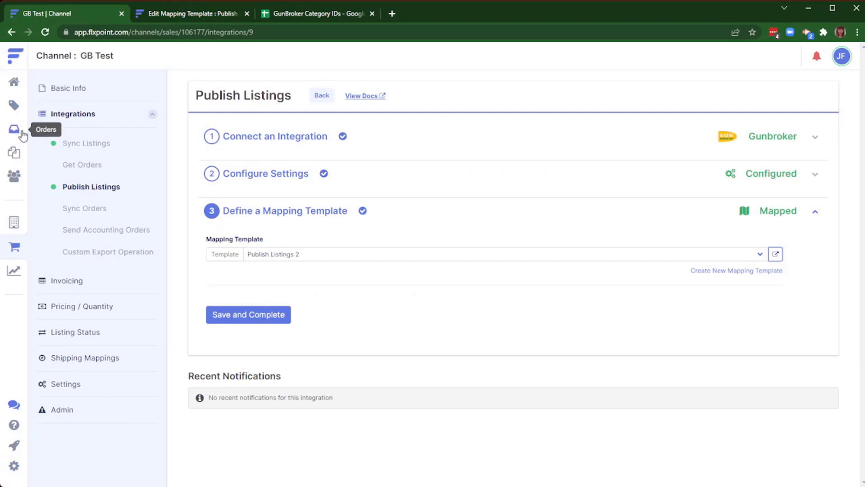
left_click(14, 105)
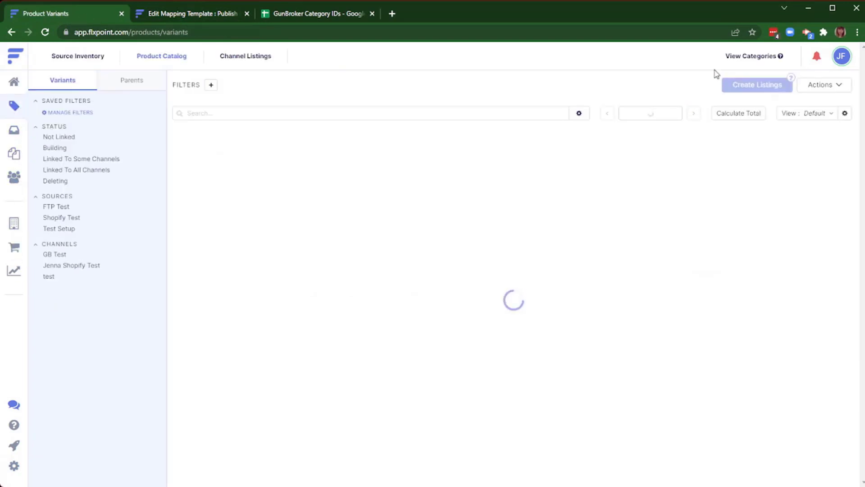
left_click(732, 59)
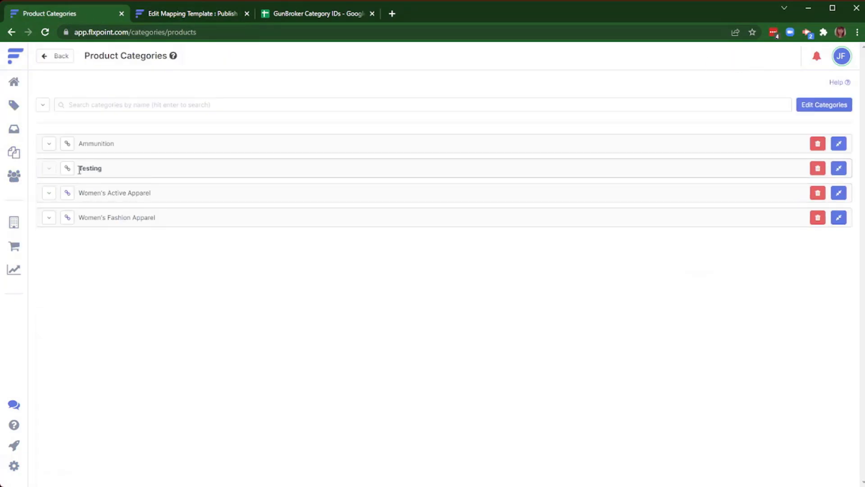
left_click(48, 143)
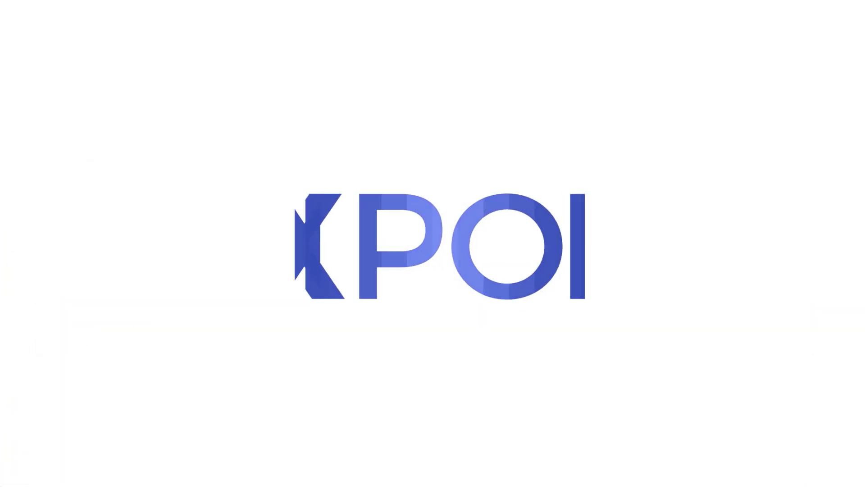